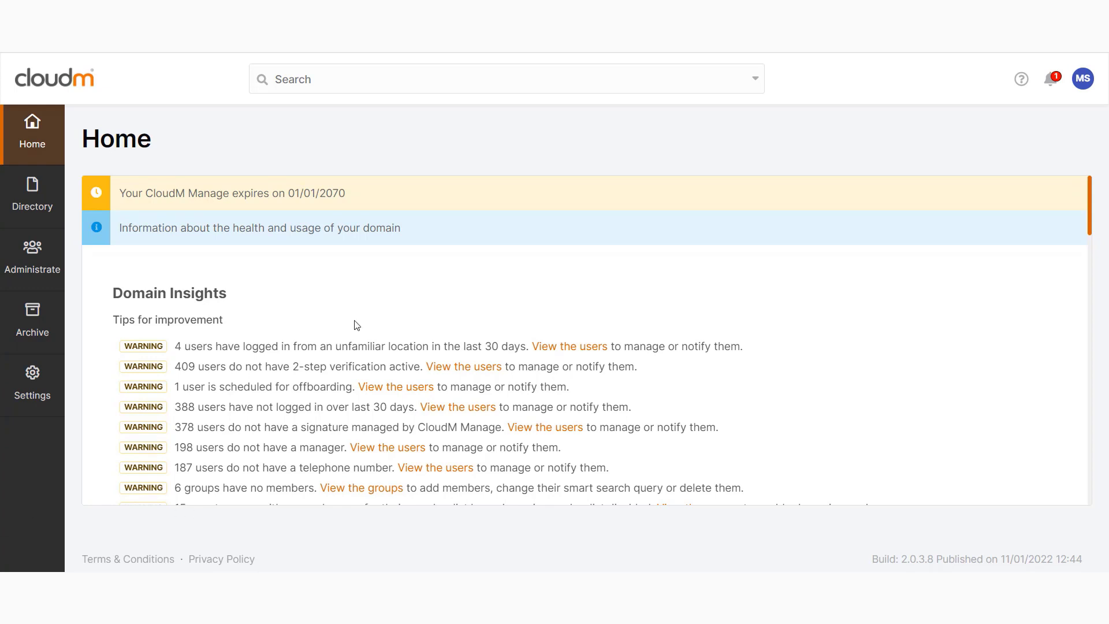
Open the Offboarding Workflow page, look through its Smart Teams and Org Units, and review the workflow actions of test.cloudm.co.
click(26, 264)
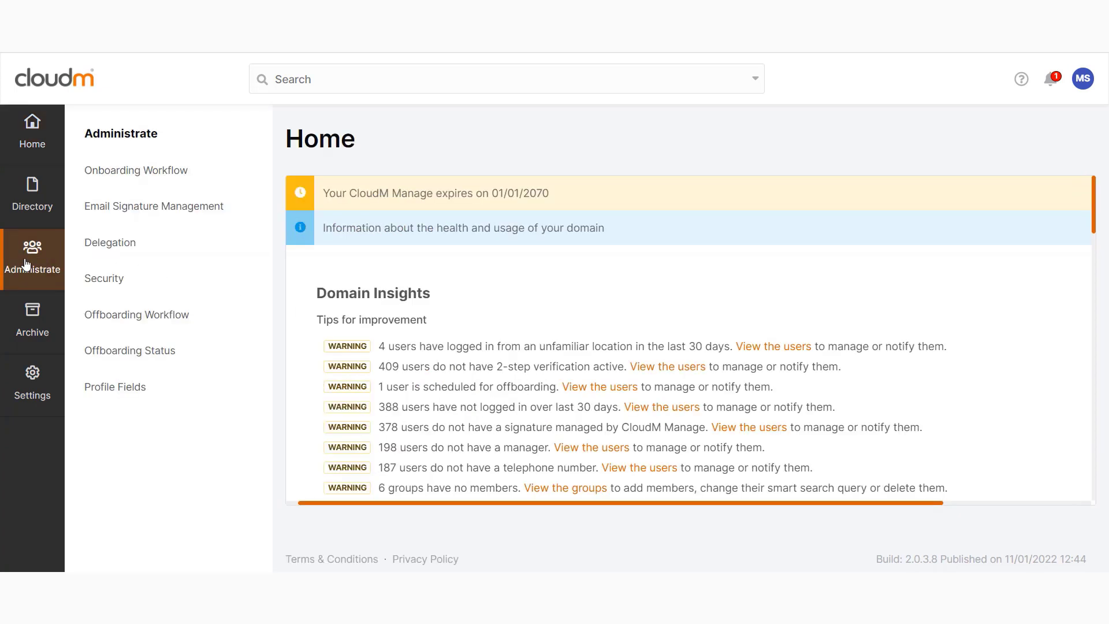
click(117, 322)
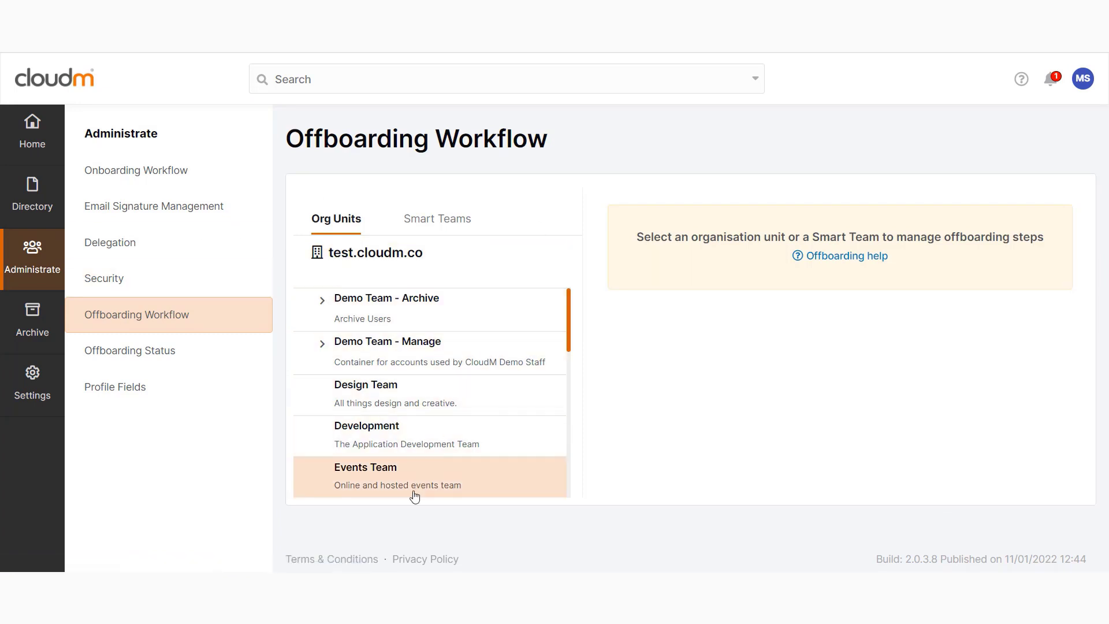
click(453, 230)
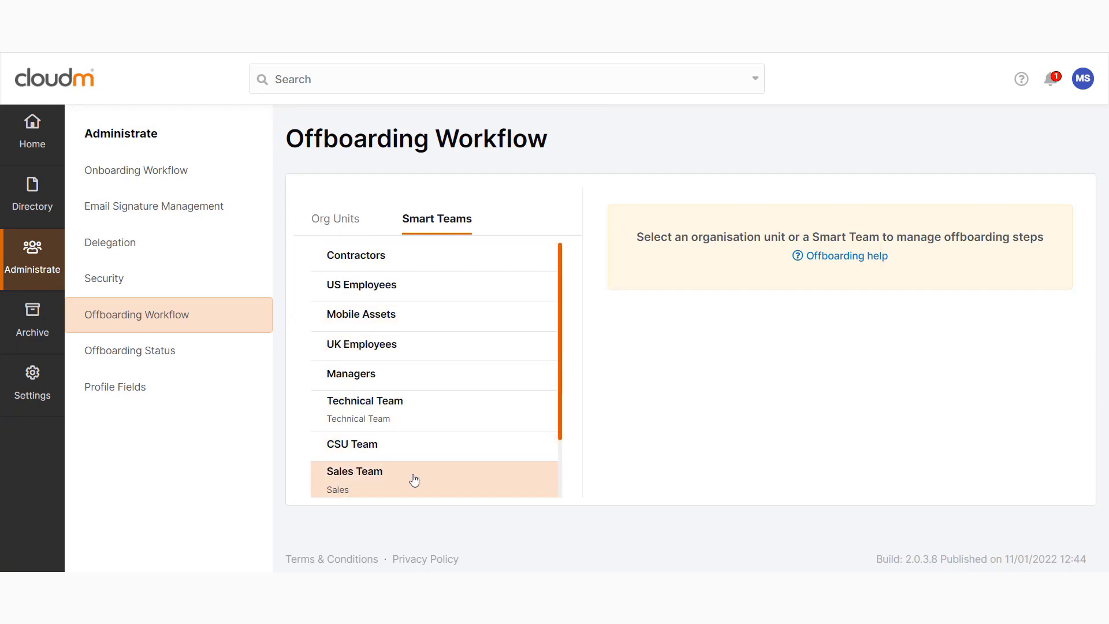
click(352, 223)
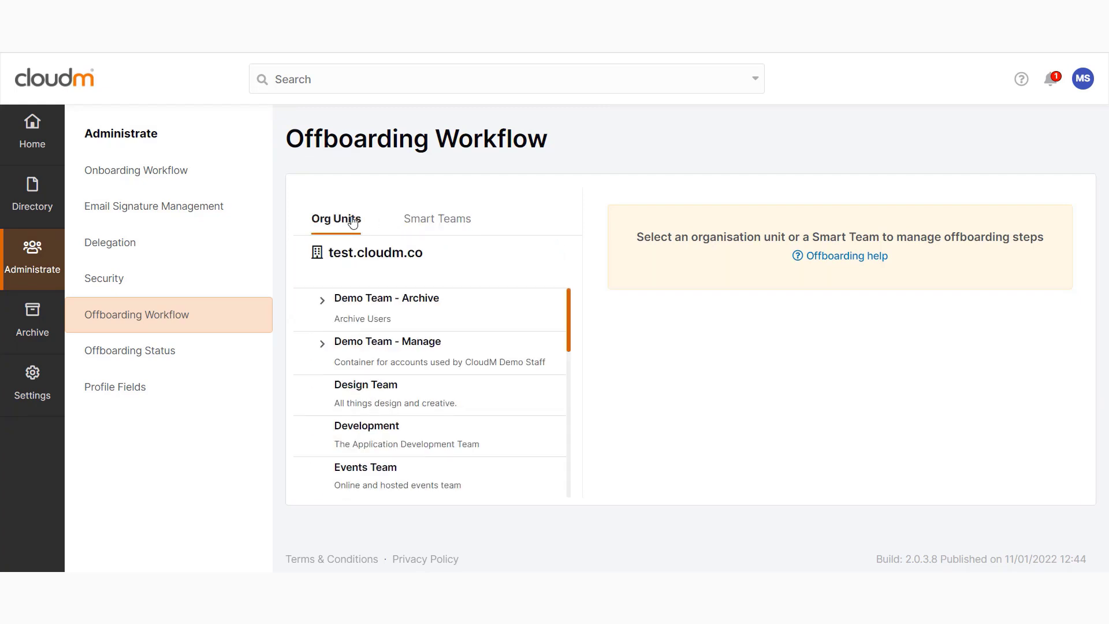
click(372, 259)
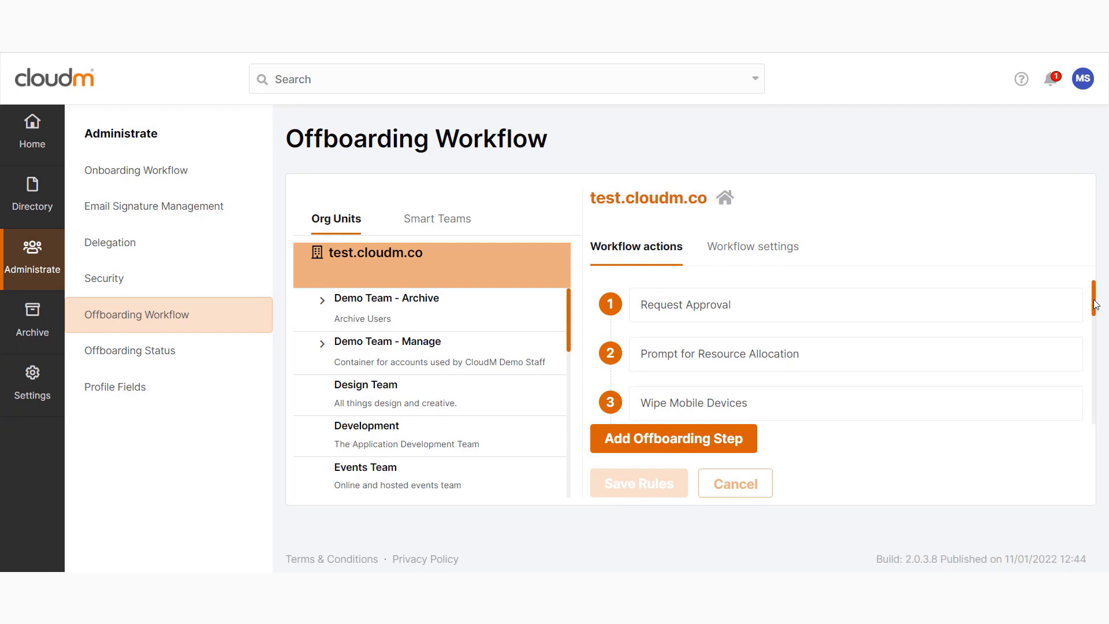
drag(1095, 304, 1099, 267)
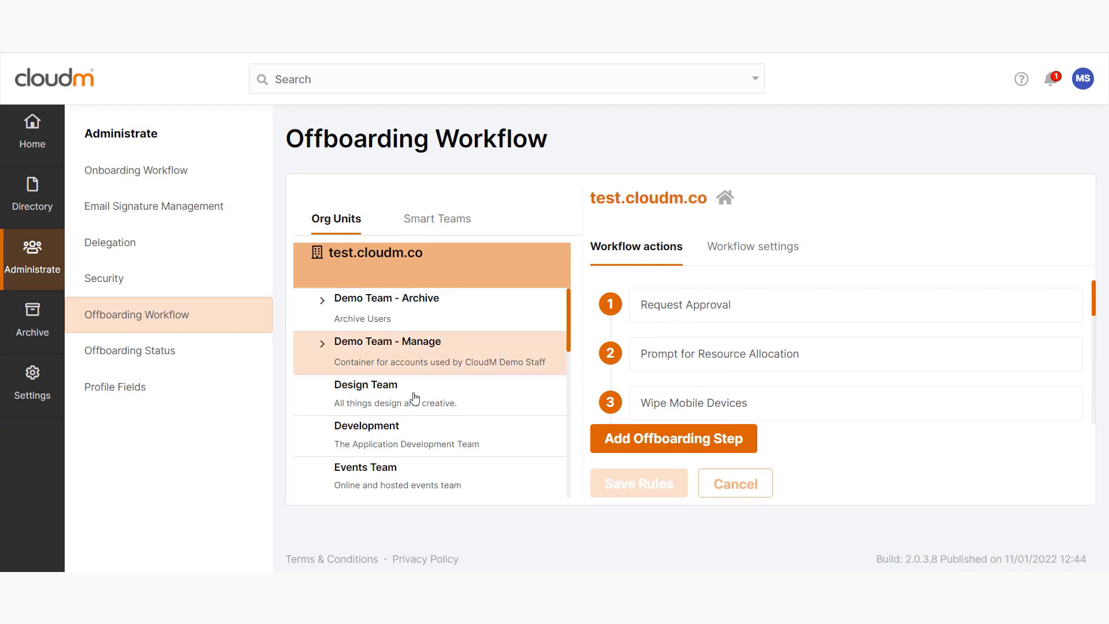
Explicitly set the offboarding policy for the Events Team org unit and add the Transfers Shared Drives Executor action to its workflow.
click(372, 477)
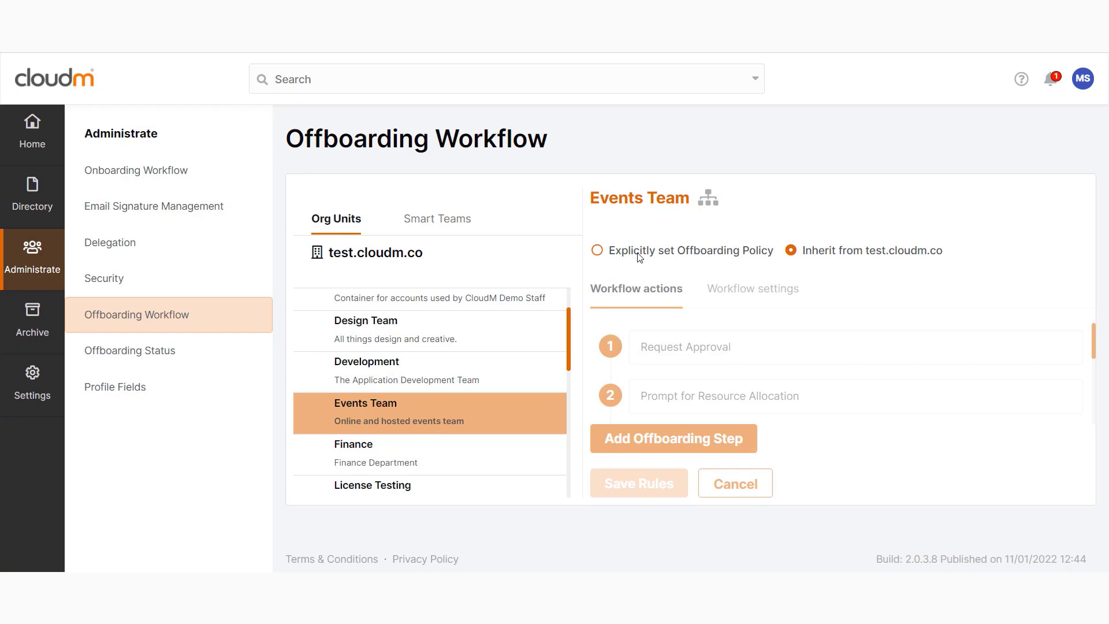
click(597, 250)
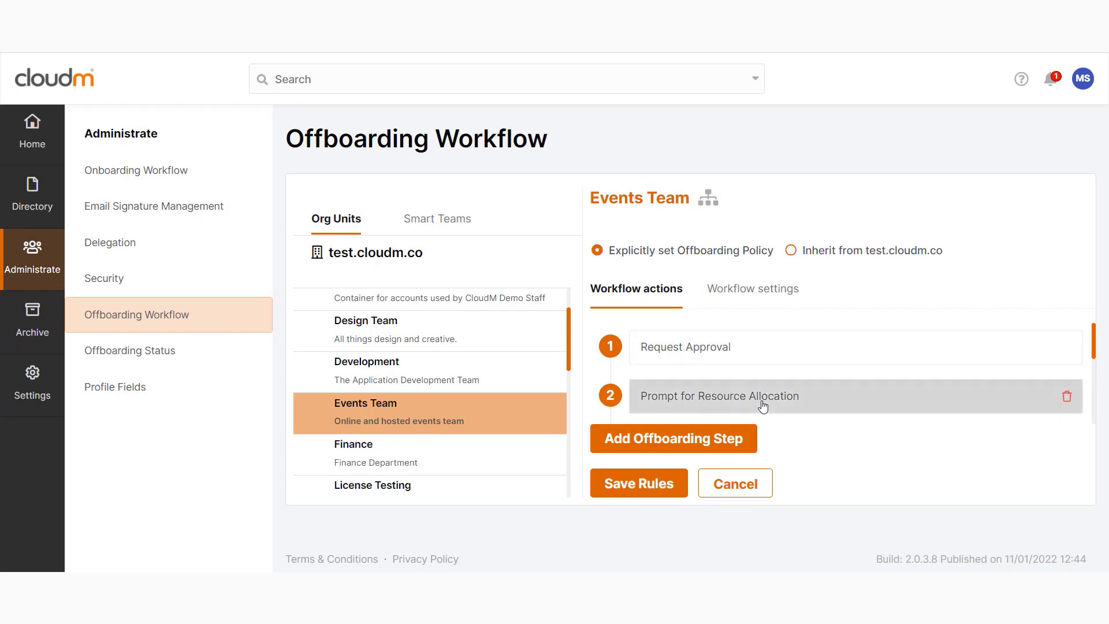
click(677, 453)
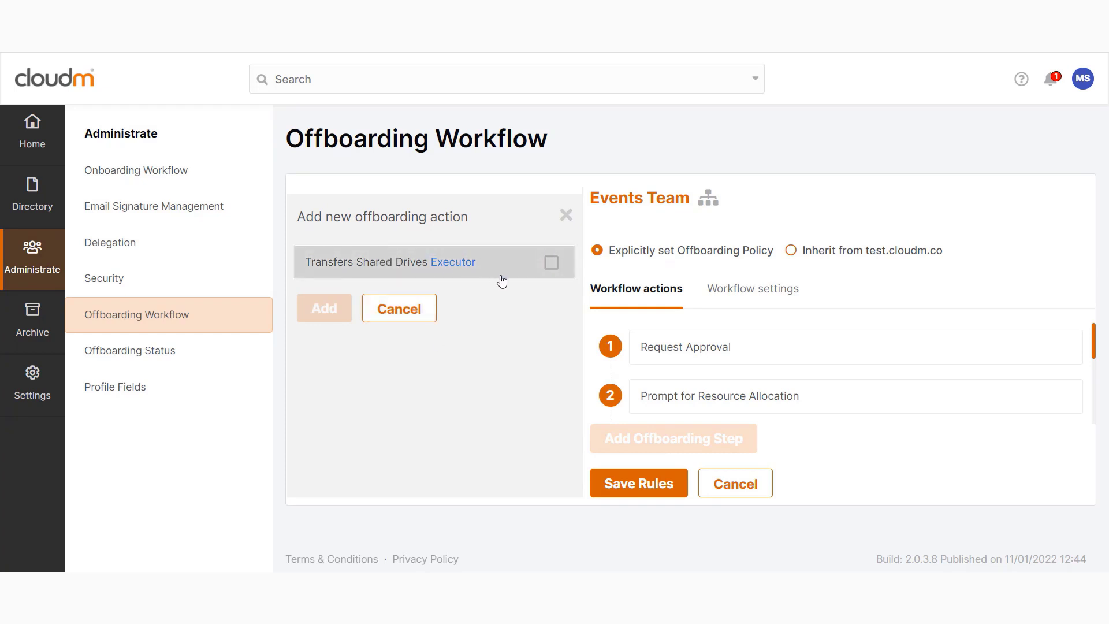
click(552, 263)
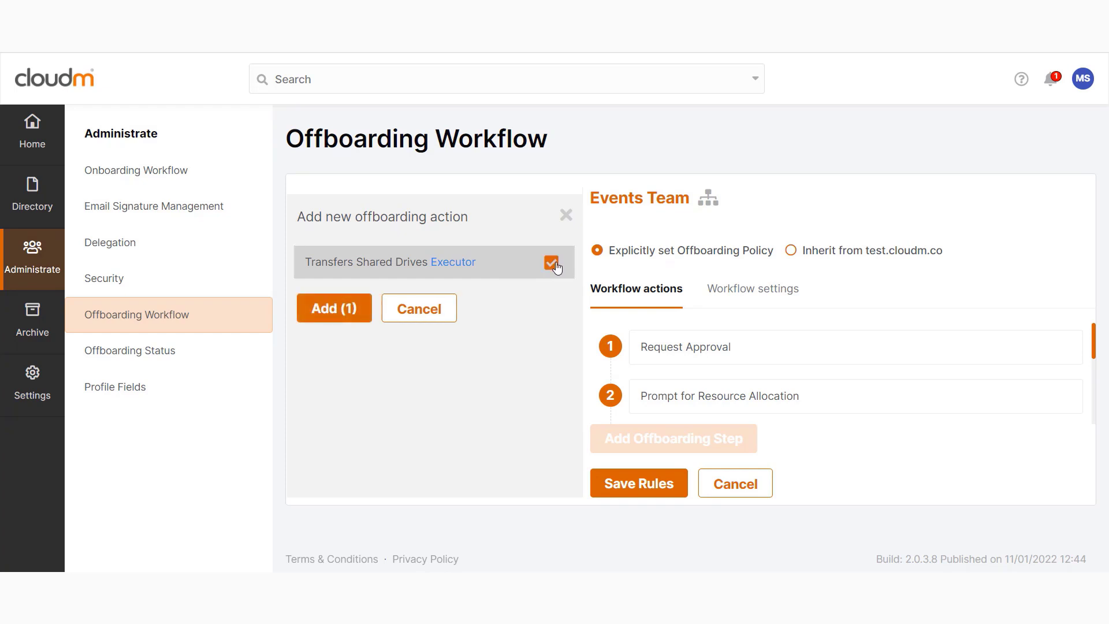
click(329, 306)
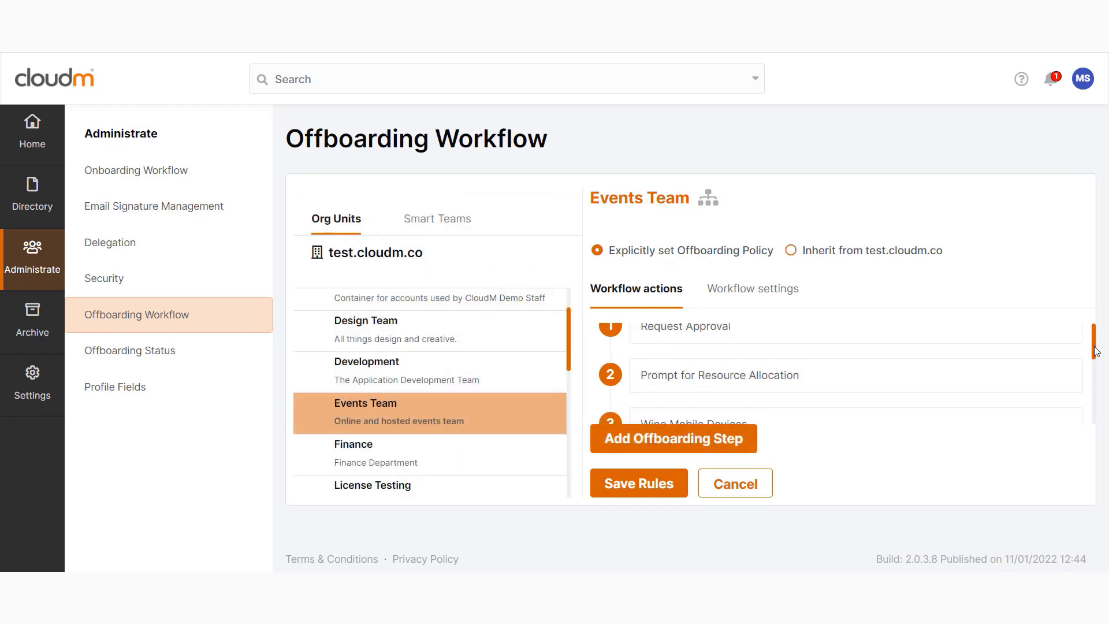
scroll(1093, 352, down, 3)
drag(1095, 357, 1095, 404)
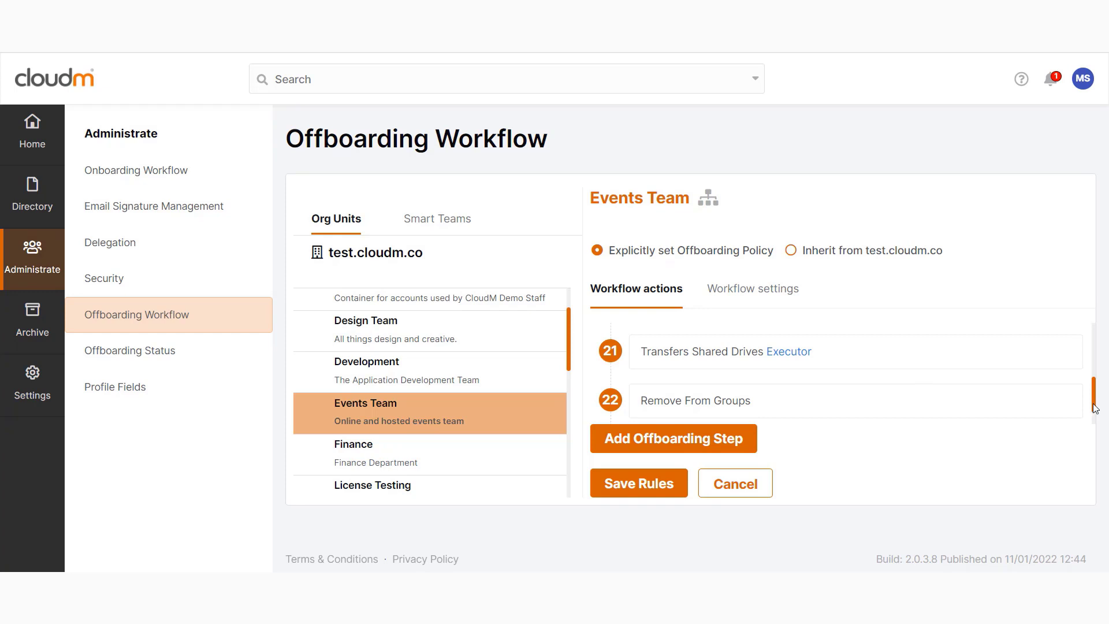
drag(1093, 408, 1094, 347)
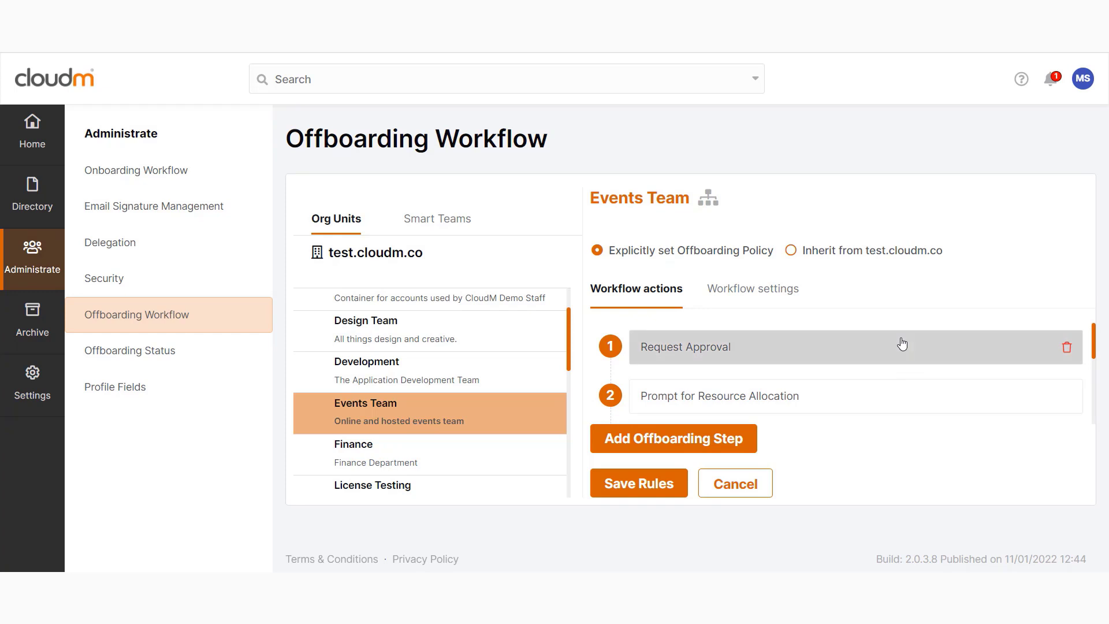
Remove the Request Approval and Prompt for Resource Allocation actions from the Events Team workflow and add both back.
click(1067, 349)
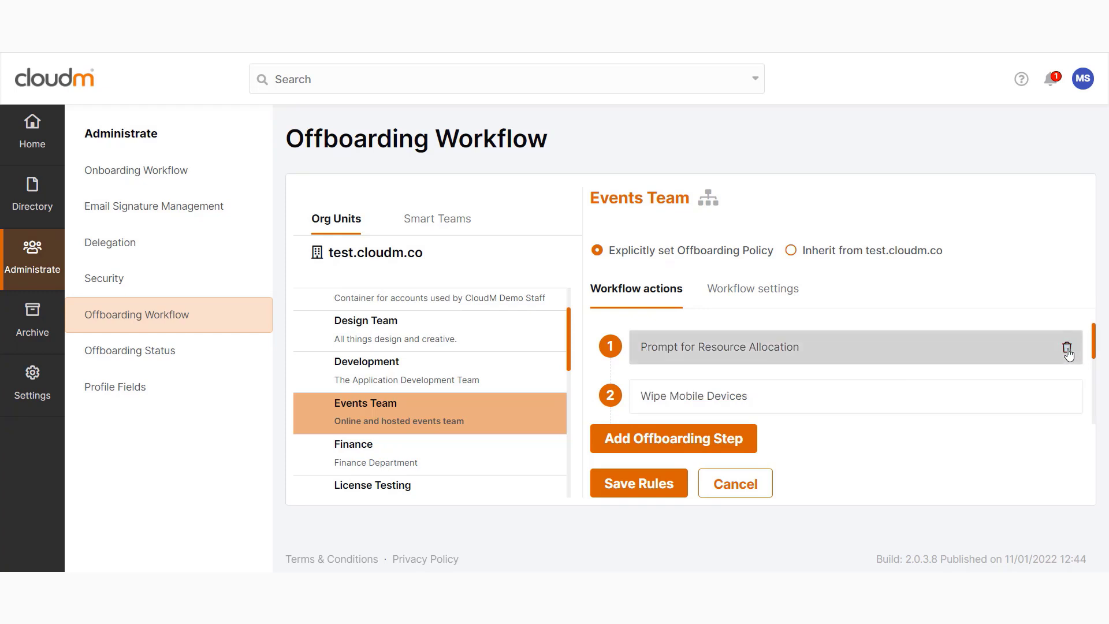
click(1067, 349)
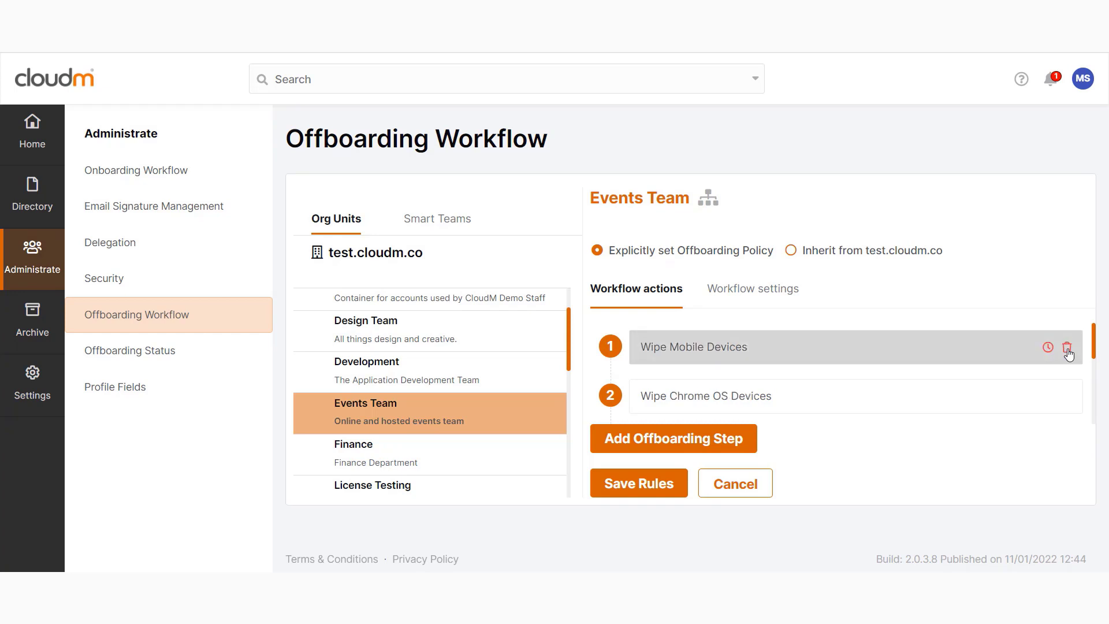
click(666, 445)
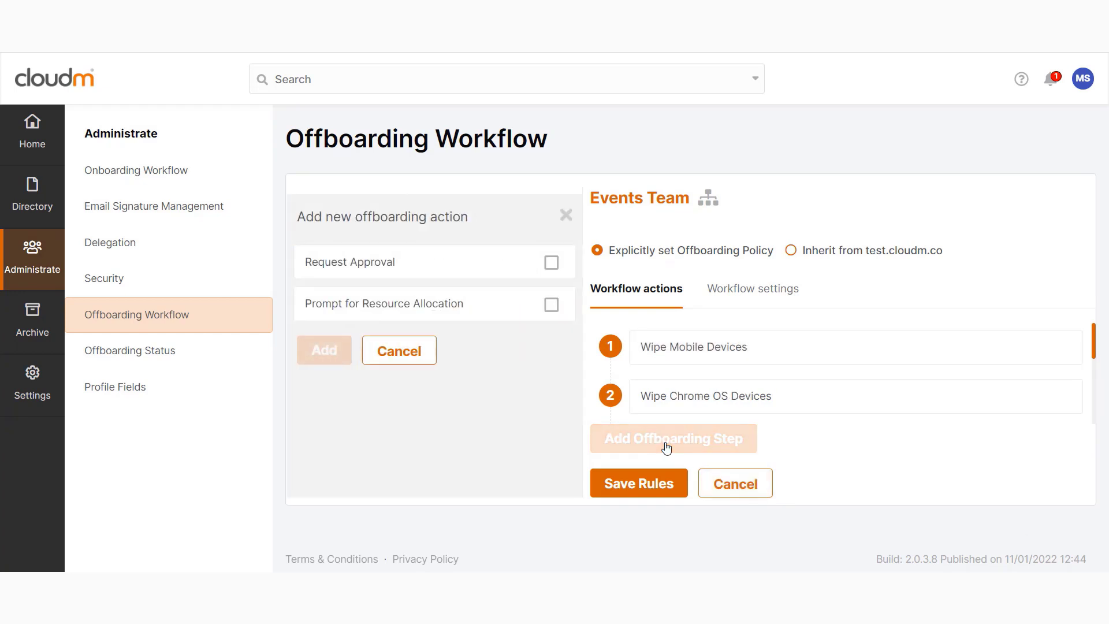
click(552, 262)
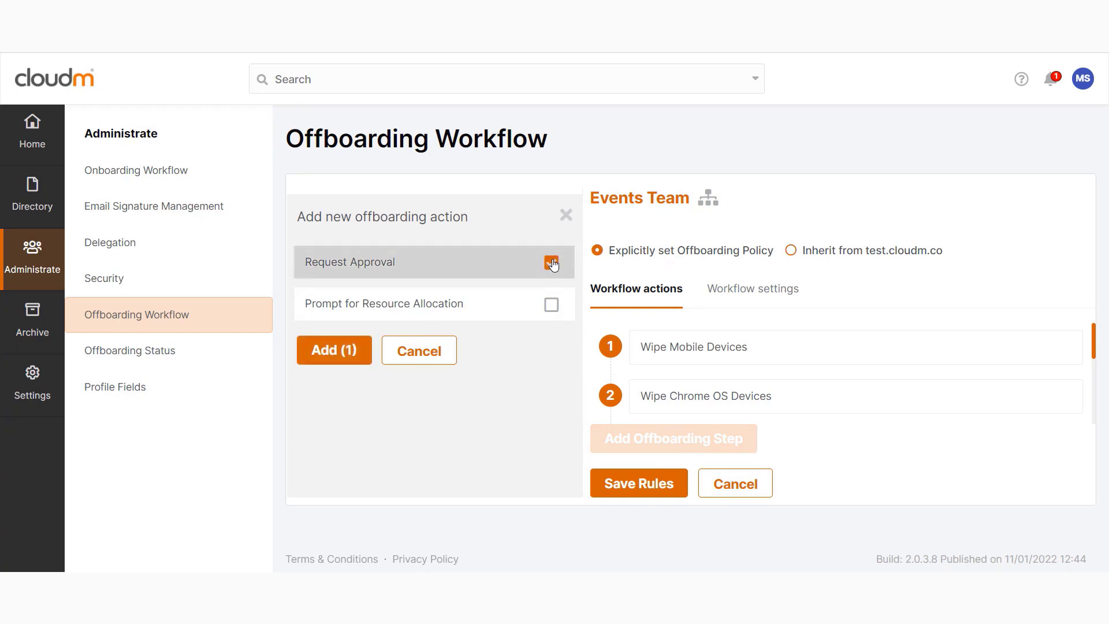
click(551, 304)
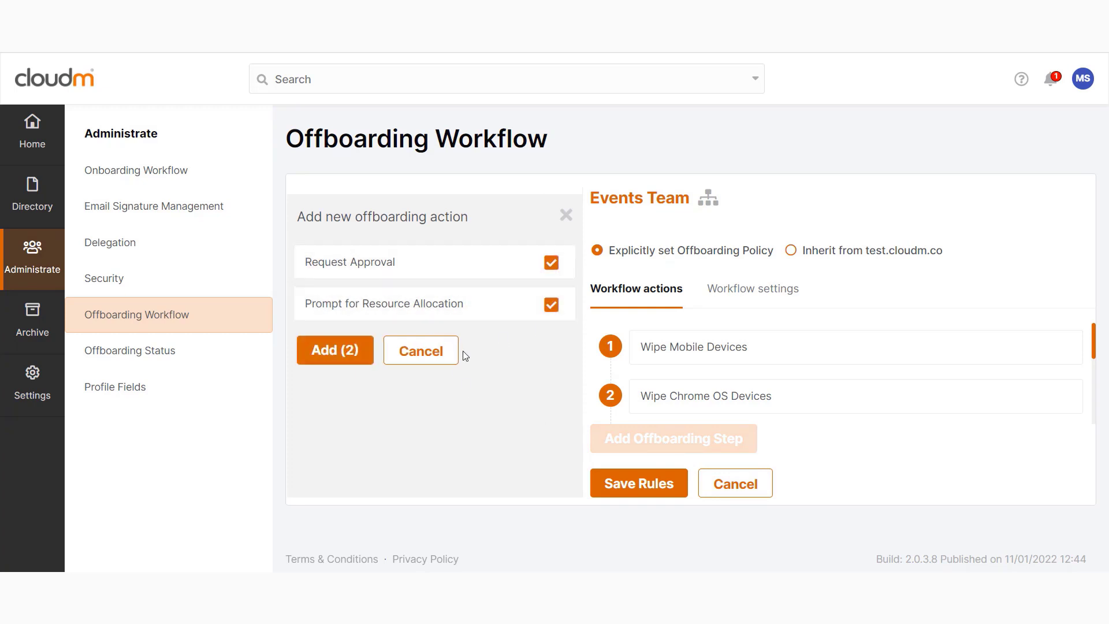
click(324, 362)
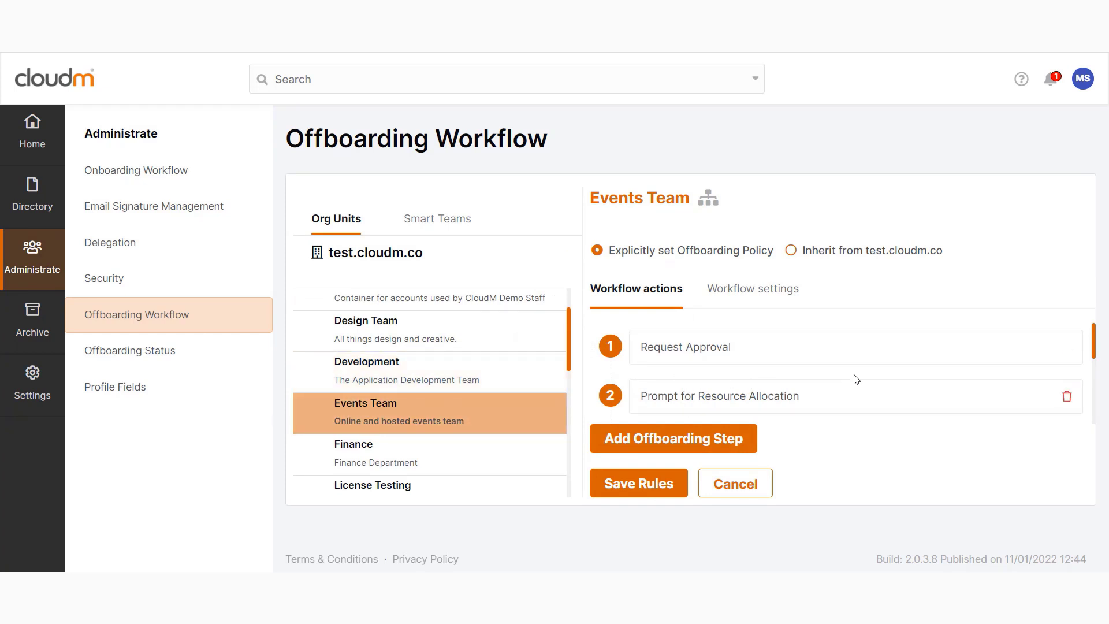
Save the Events Team's offboarding rules.
click(629, 492)
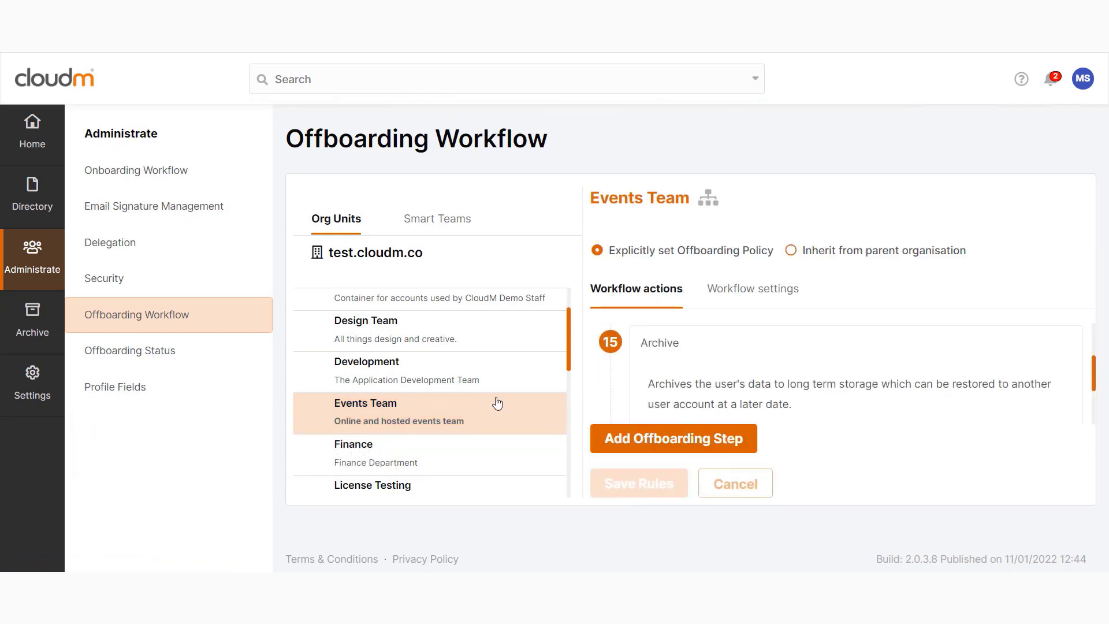
Review the Events Team's workflow settings for suspended accounts, executor options and email subjects, discarding any changes.
click(750, 295)
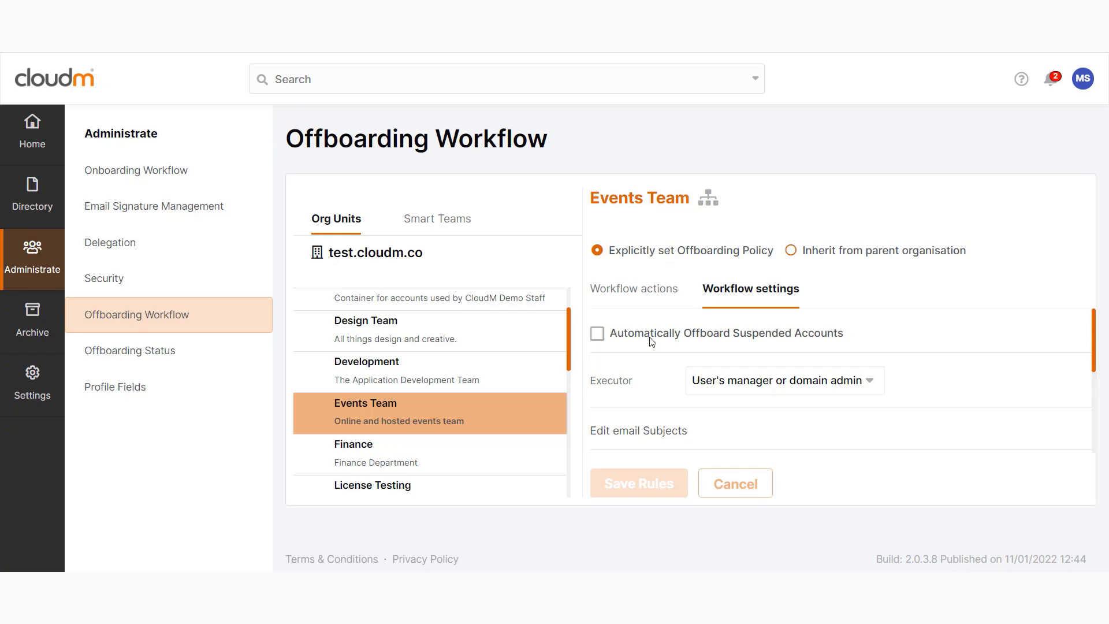
click(597, 339)
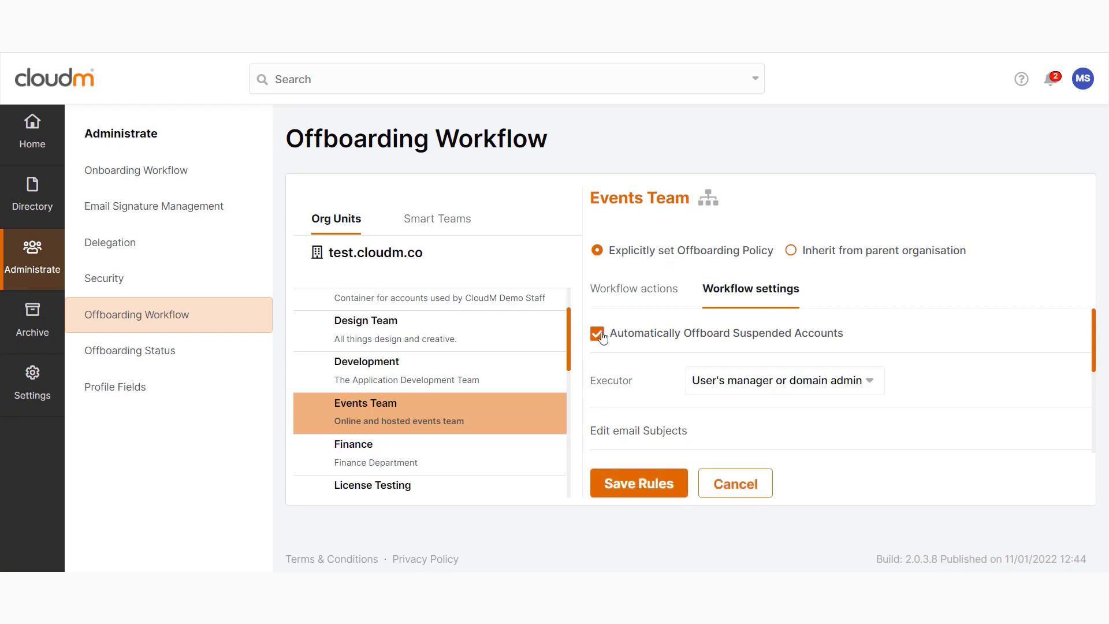
click(602, 337)
click(816, 385)
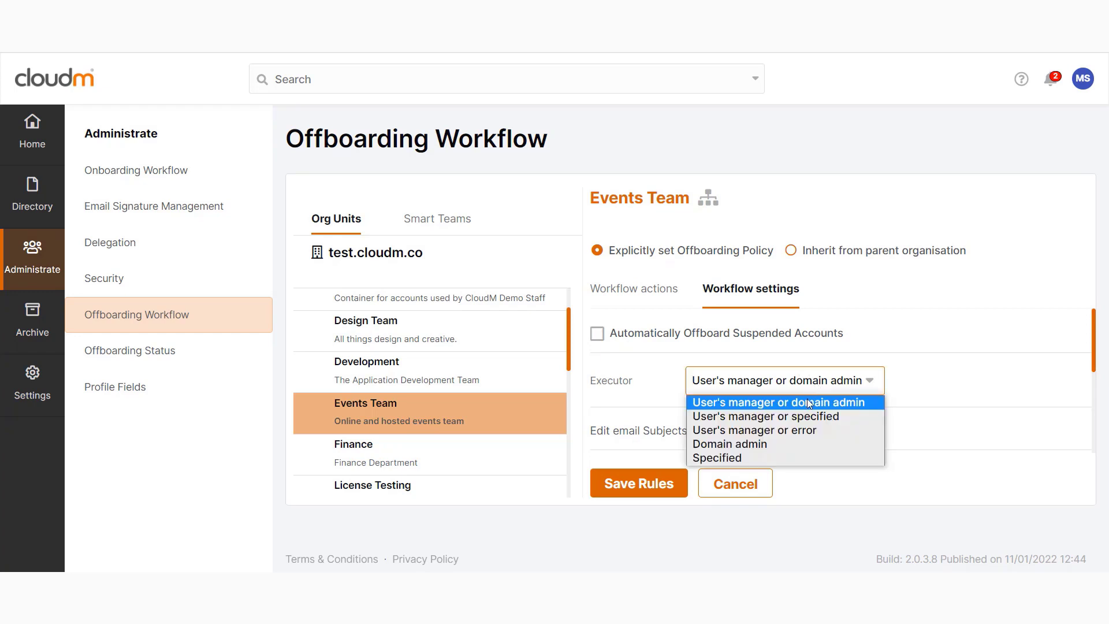
click(912, 392)
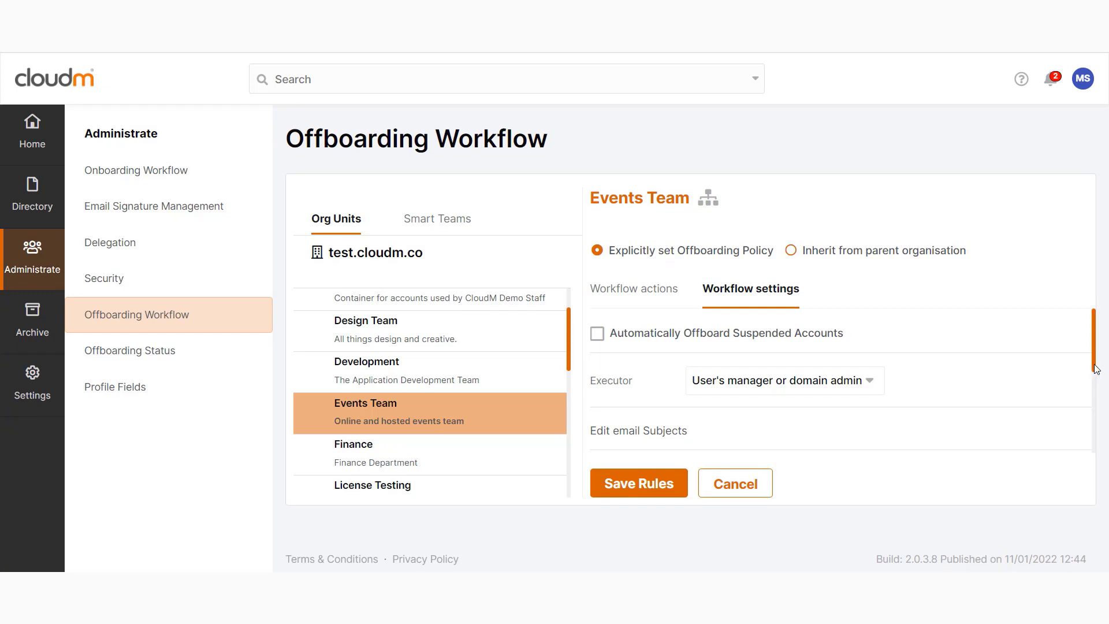
drag(1096, 369, 1097, 460)
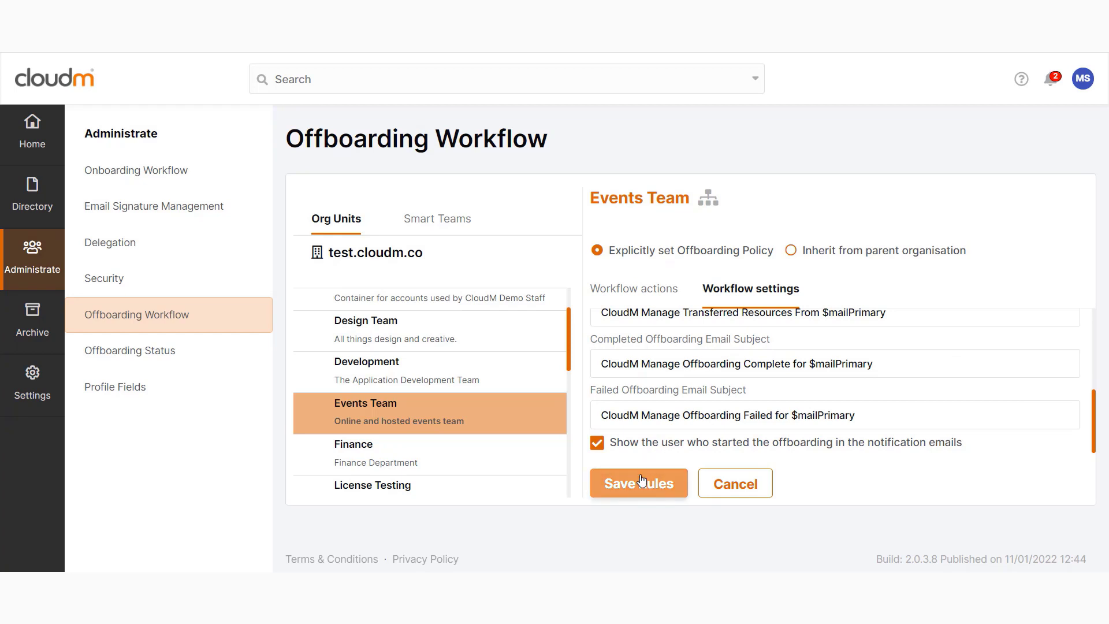
click(738, 488)
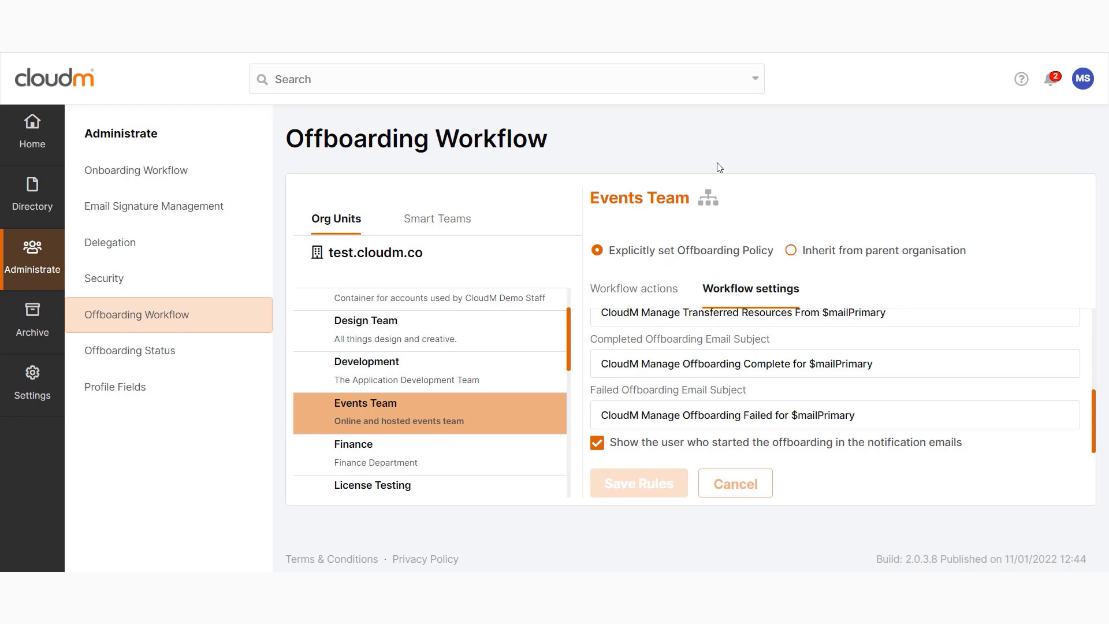
Open the Events Team member listed just above the Content Designer and offboard that user following the user's offboarding policy.
click(710, 203)
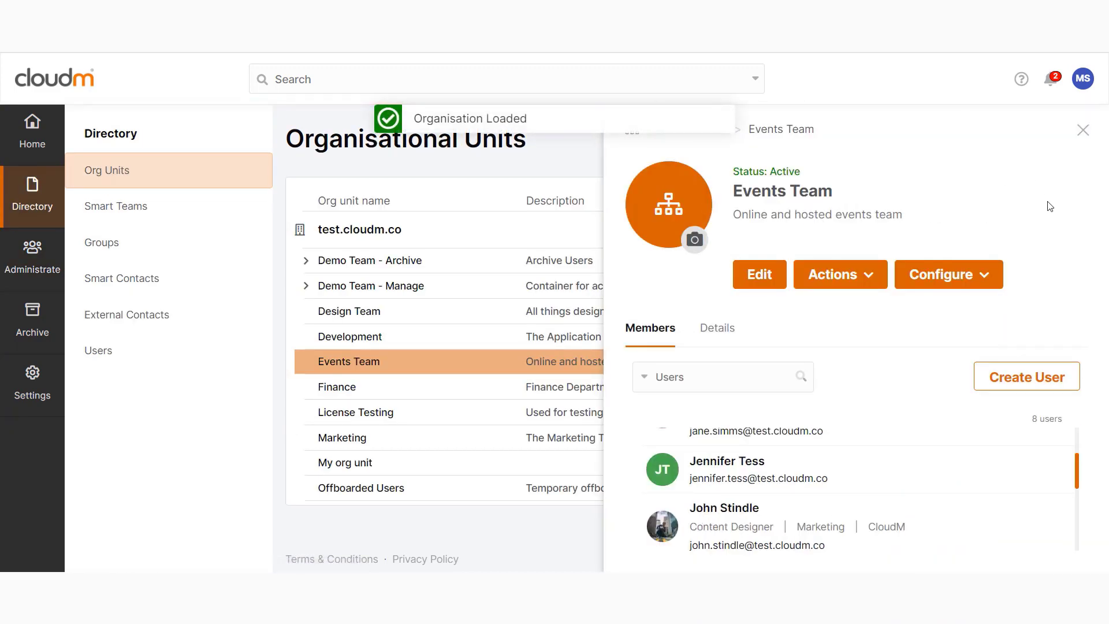
click(748, 472)
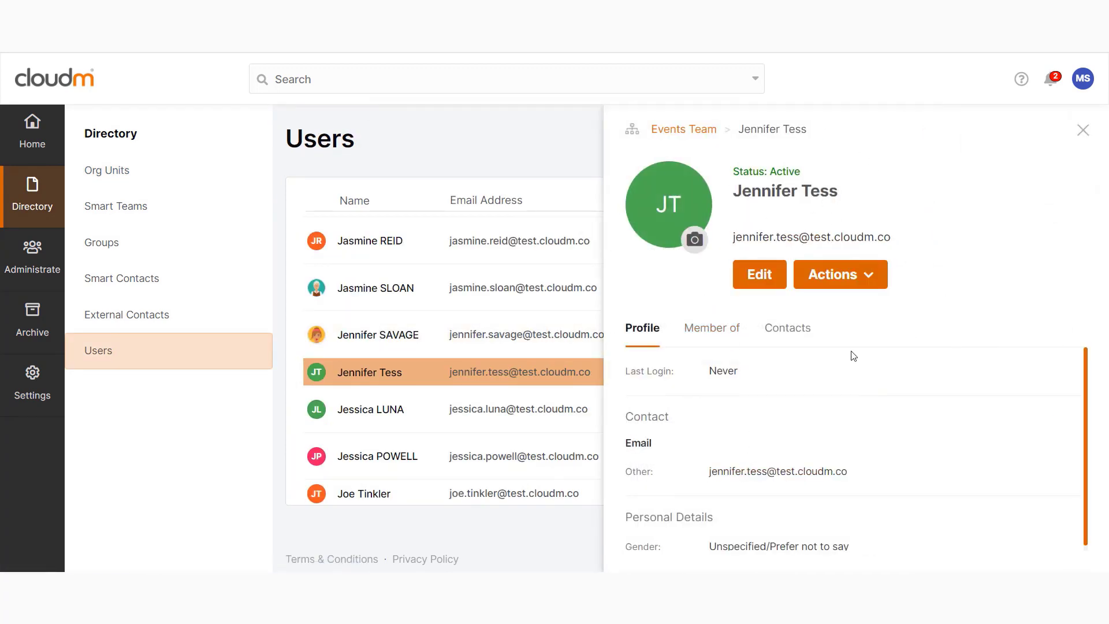
click(846, 277)
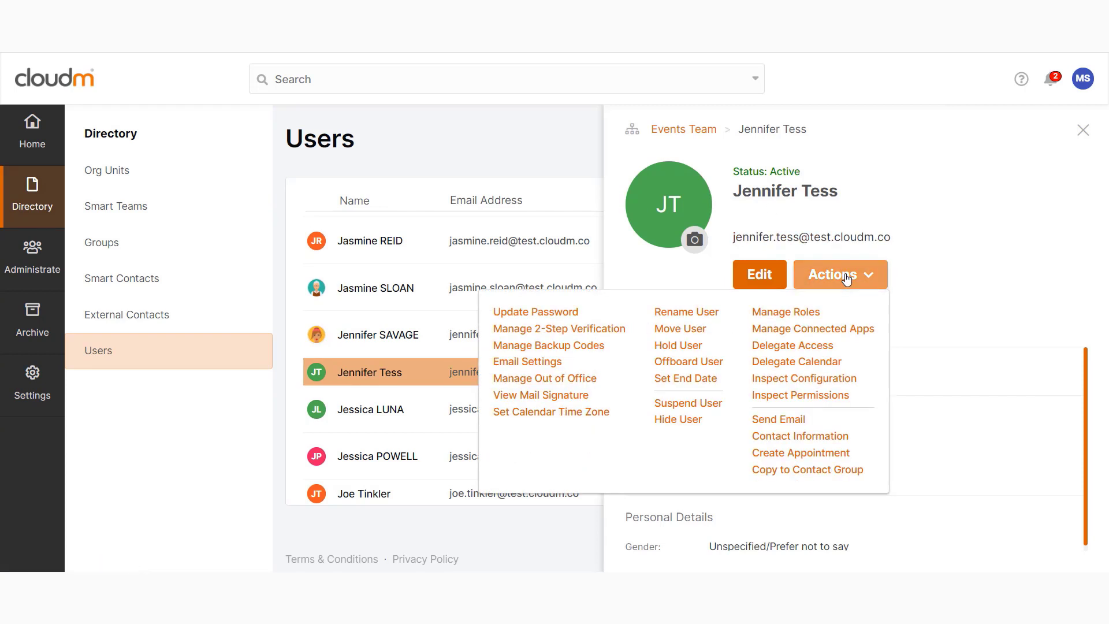
click(696, 362)
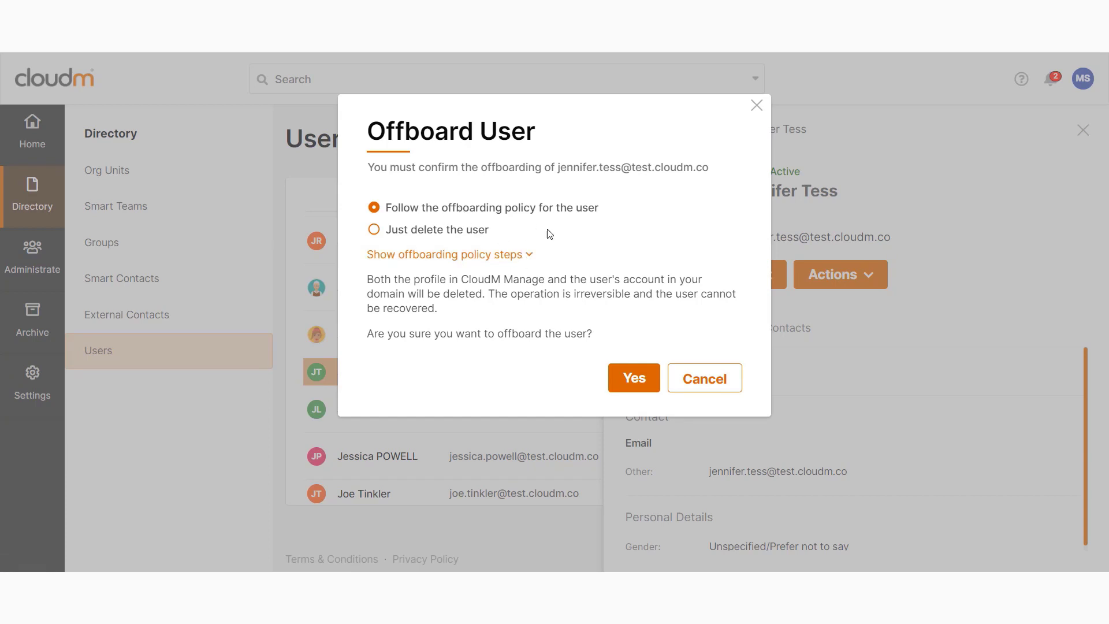
click(502, 258)
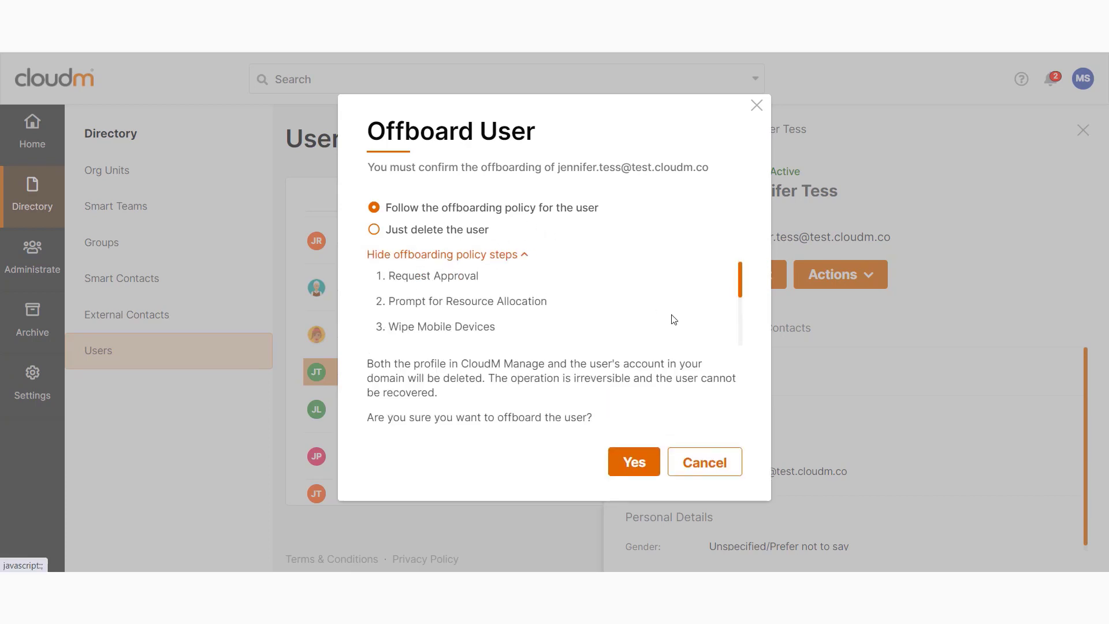
mouse_move(743, 290)
mouse_down()
mouse_move(743, 352)
mouse_move(747, 282)
mouse_up()
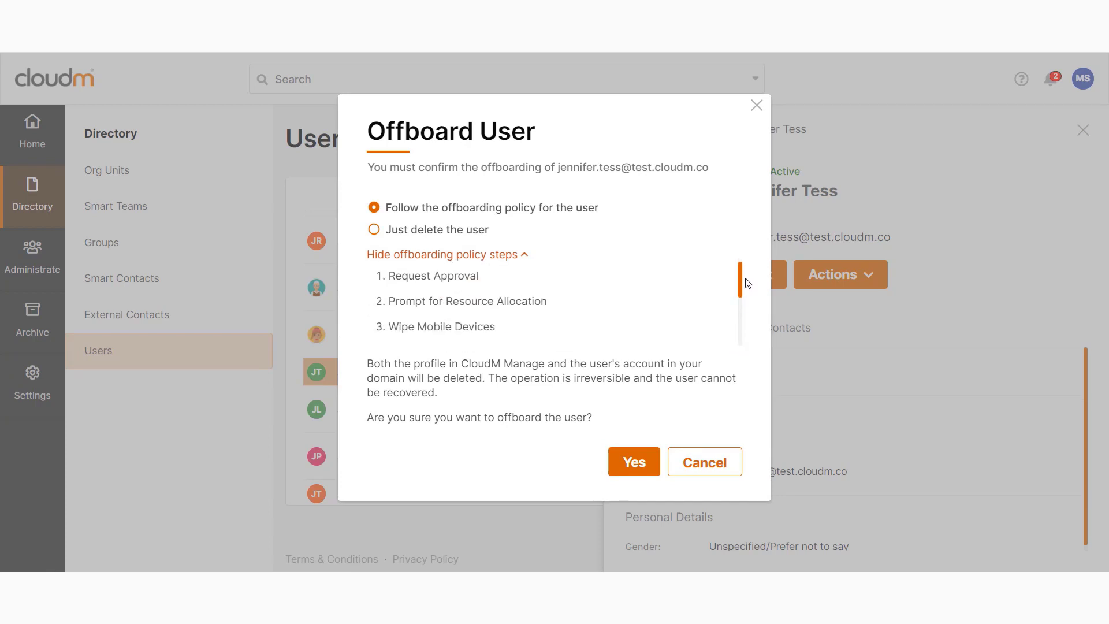
click(623, 465)
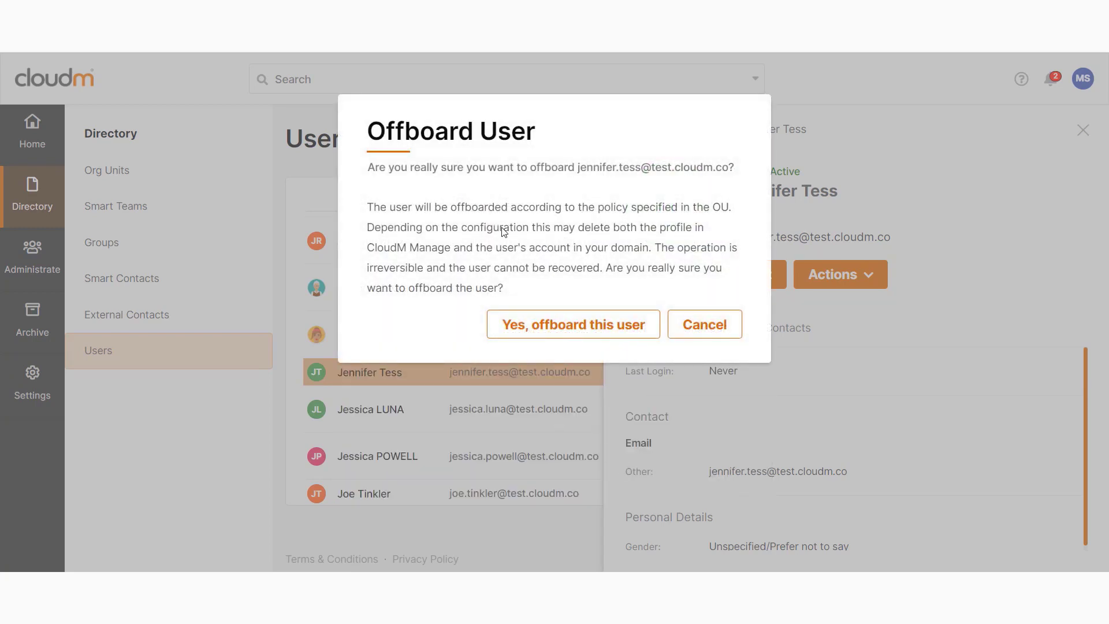
click(555, 333)
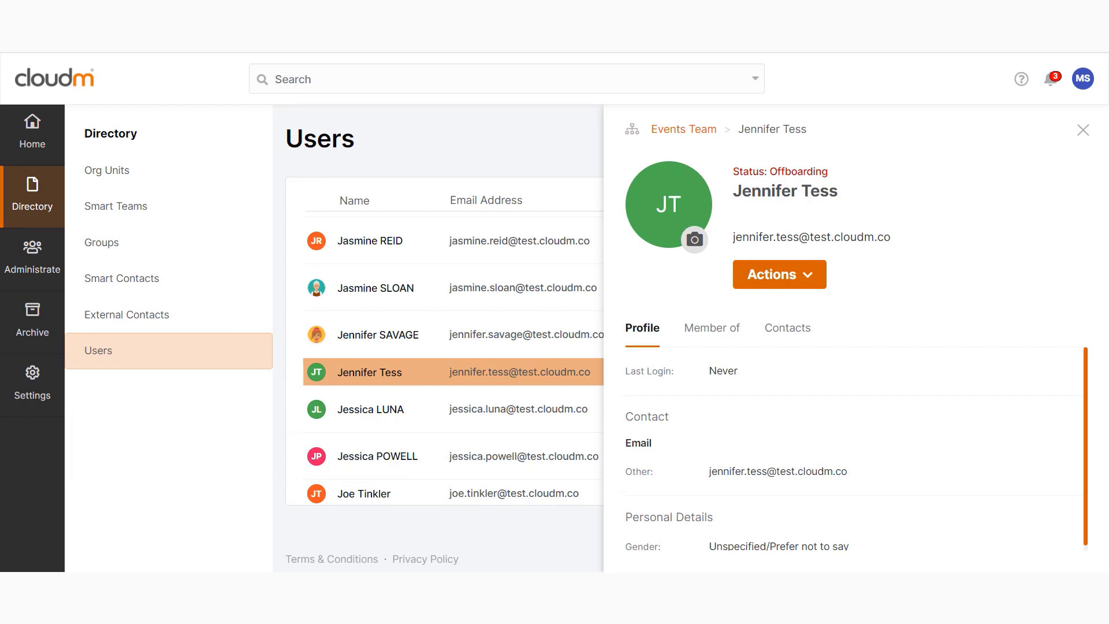
Examine the workflow actions of the user being processed in the Offboarding Status, including the Request Approval details, and close the user's record.
click(51, 256)
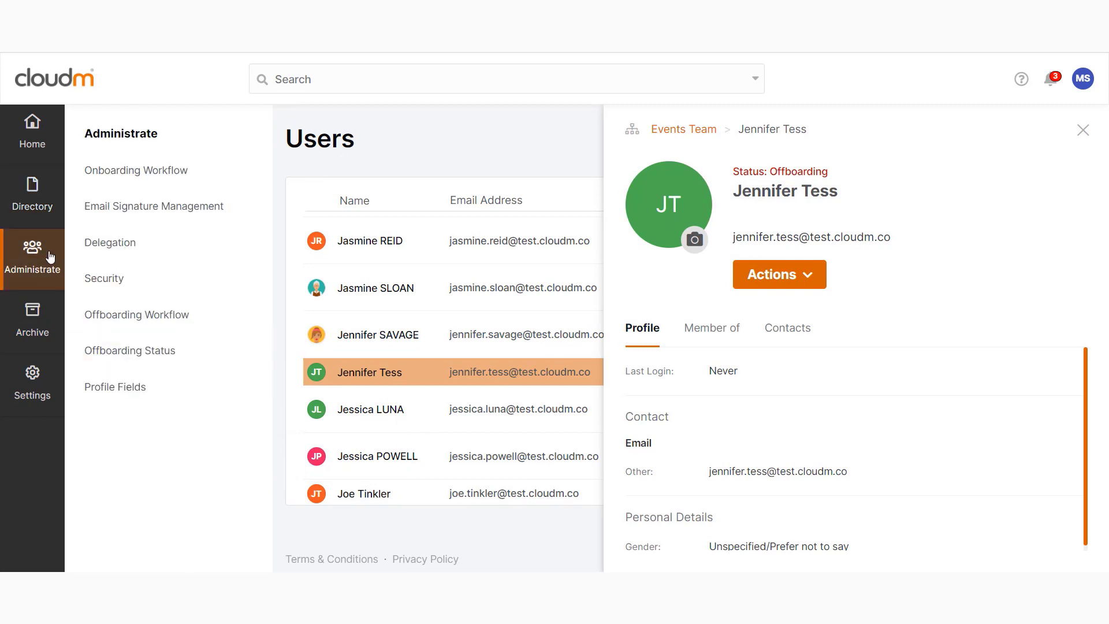
click(123, 354)
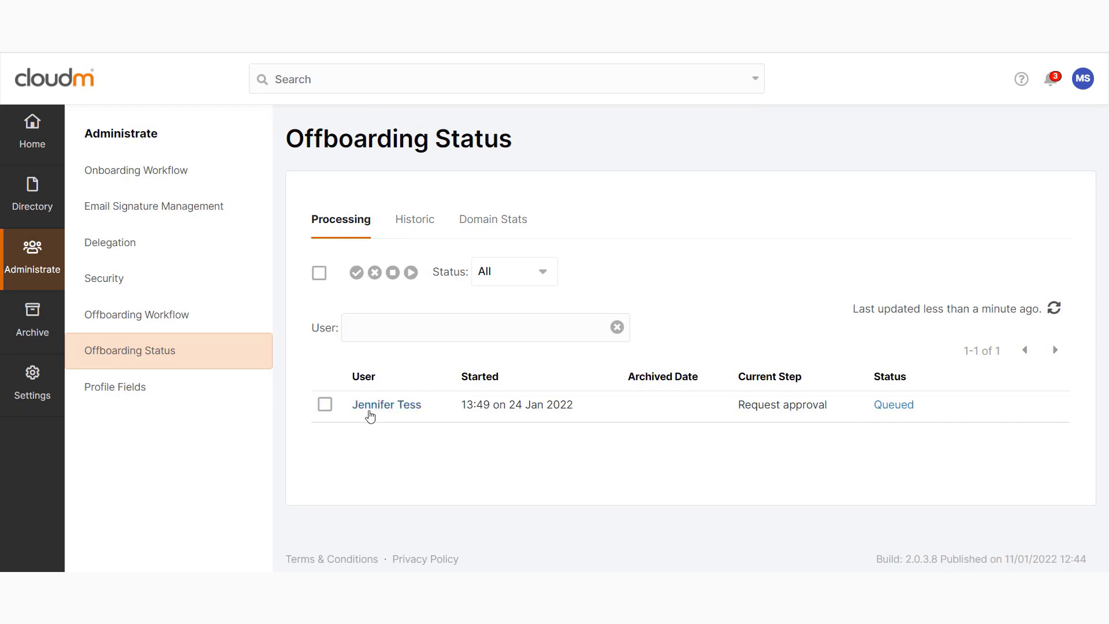
click(369, 413)
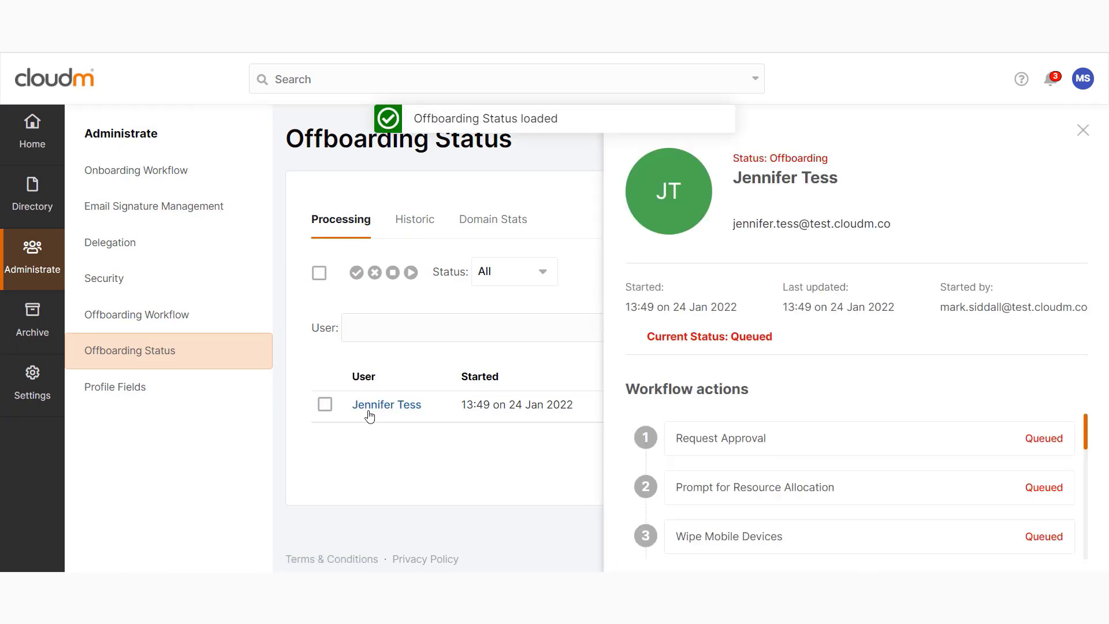
click(782, 448)
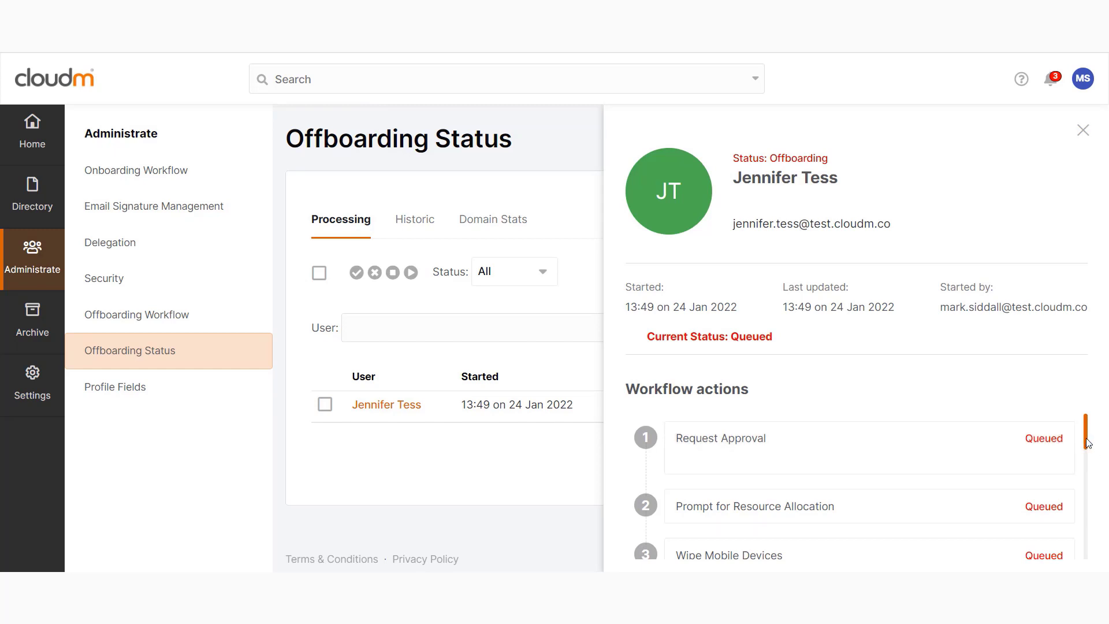
drag(1086, 440, 1095, 413)
click(1084, 131)
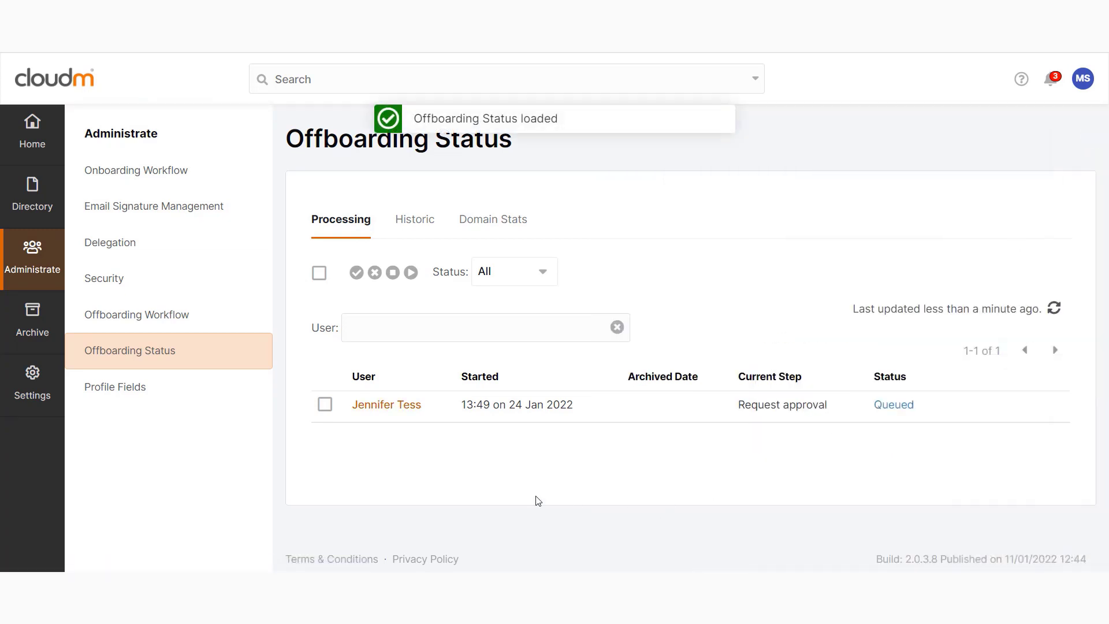
Review the historic offboardings and the domain statistics, including the offboarding counters and the adoption chart.
click(420, 229)
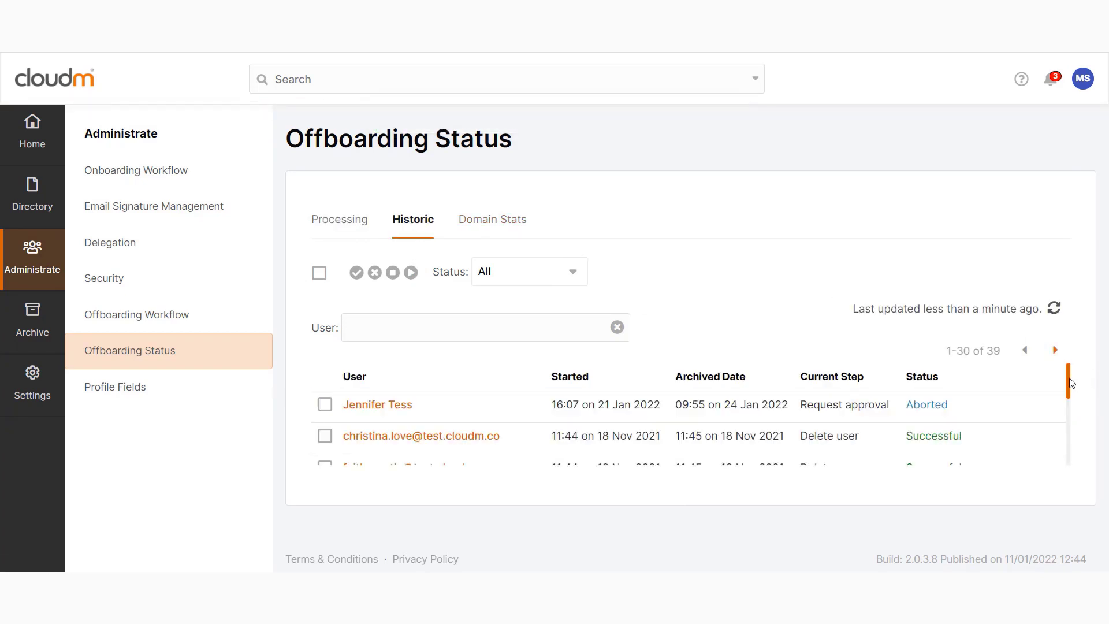
scroll(1071, 383, down, 1)
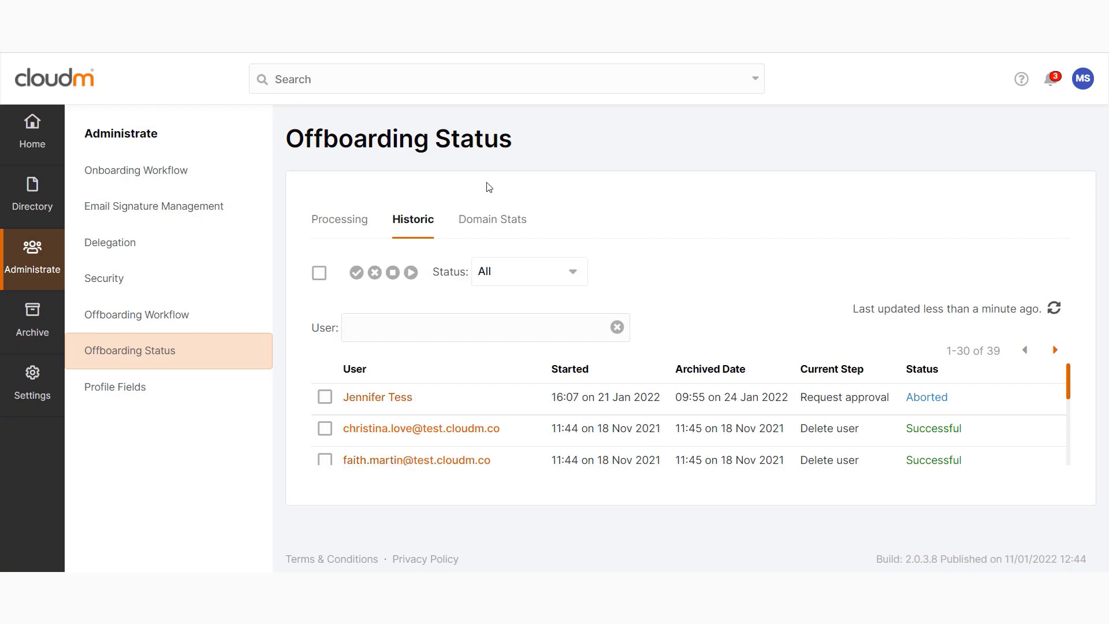
click(508, 219)
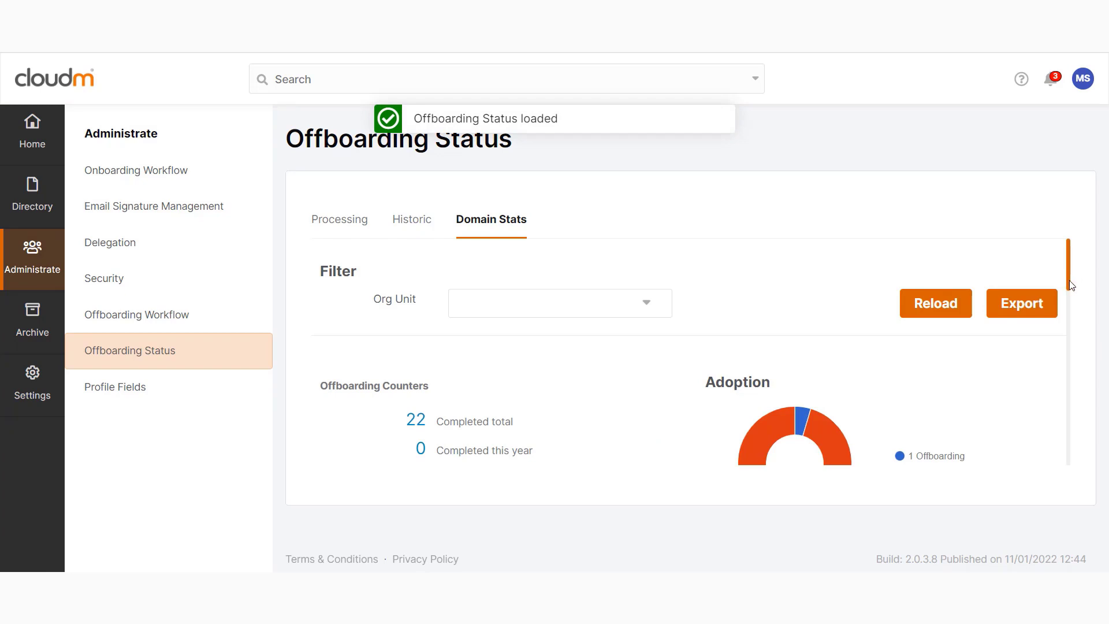
drag(1071, 285, 1071, 299)
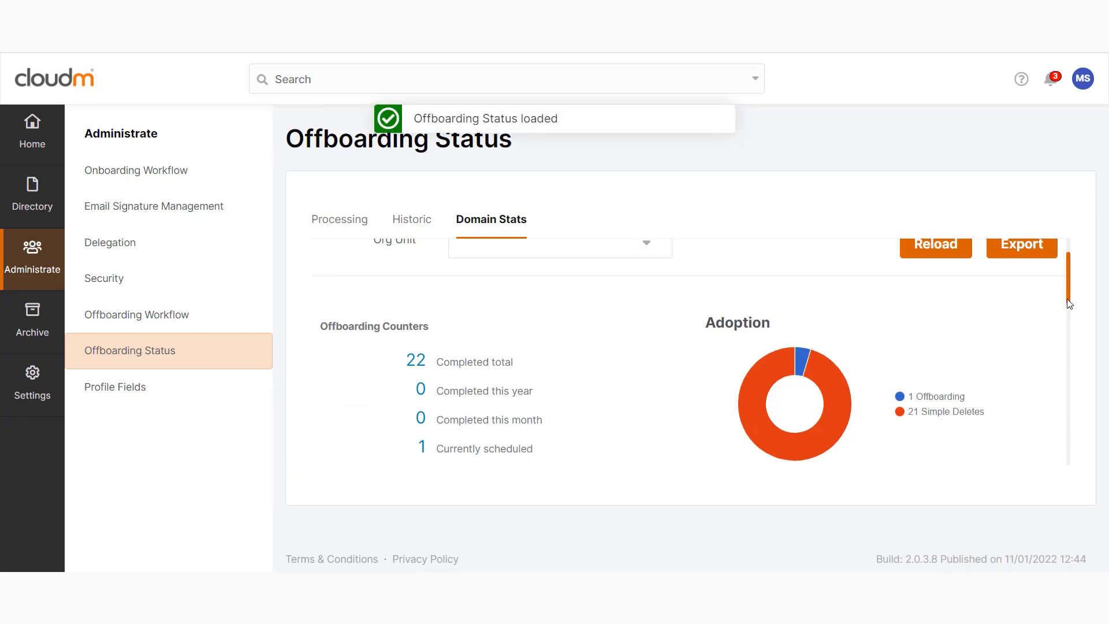
drag(1068, 300, 1059, 240)
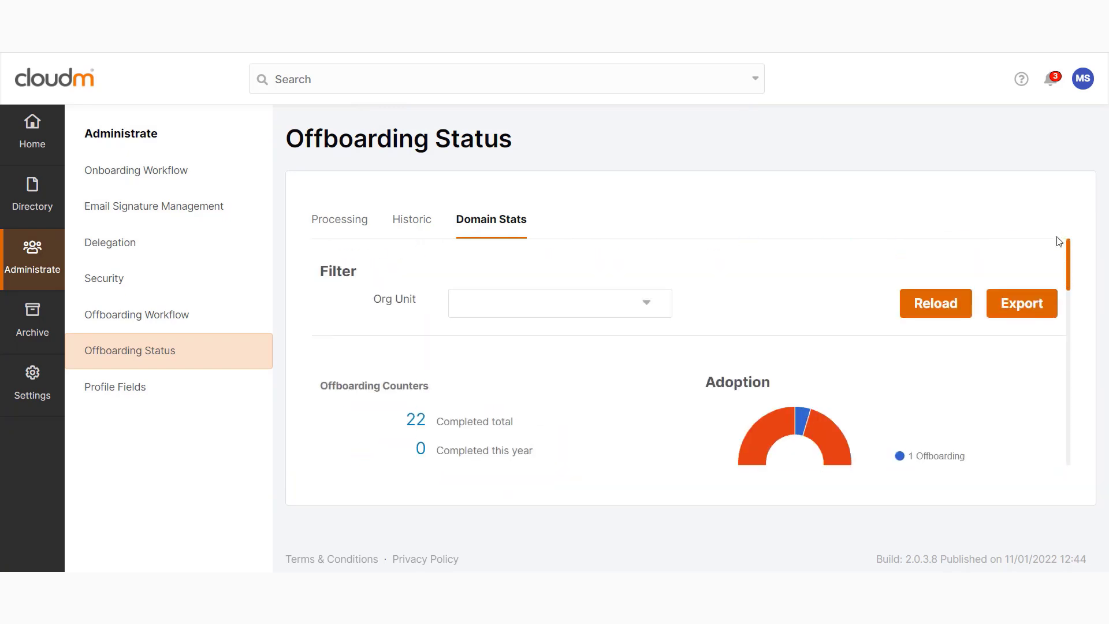